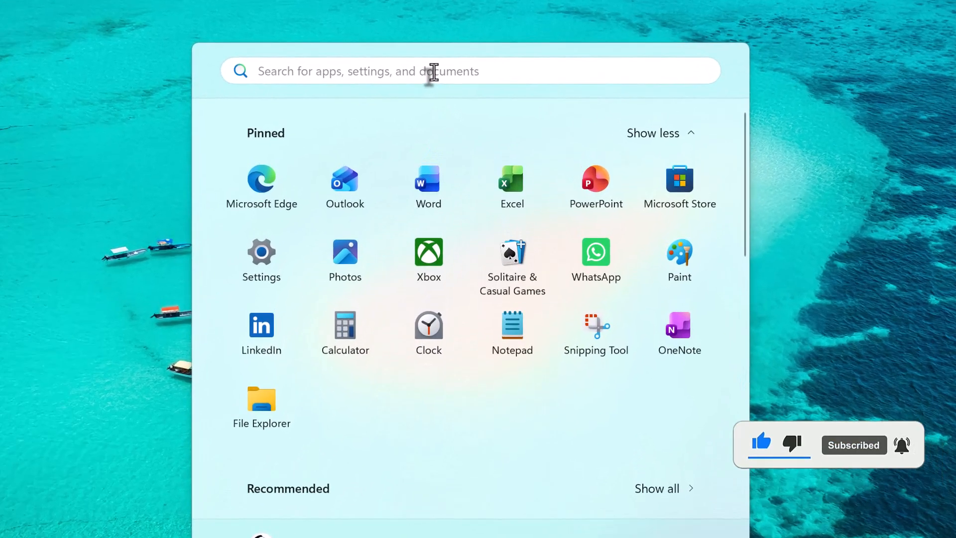
Step: Search the computer for "hyper-v manager" and open Hyper-V Manager
{"action": "left_click", "coordinate": [453, 61]}
{"action": "type", "text": "hyper-v manager"}
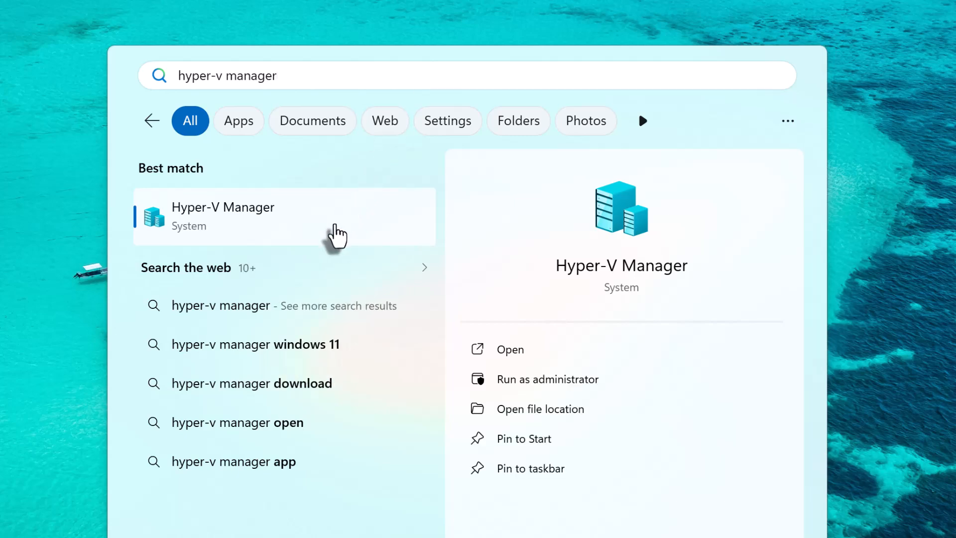
{"action": "left_click", "coordinate": [335, 237]}
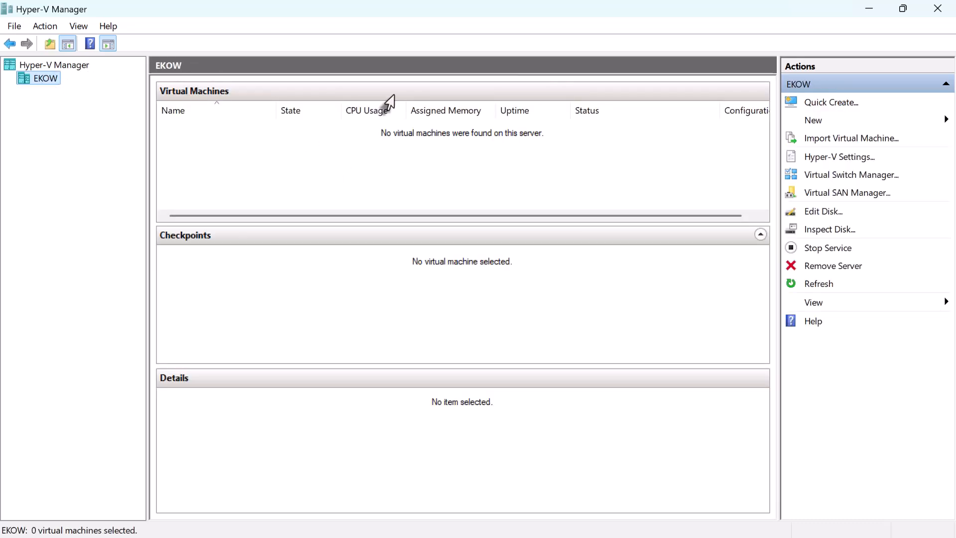
Step: Start creating a new virtual machine and name it "WIN 11", keeping the default storage location
{"action": "left_click", "coordinate": [836, 119]}
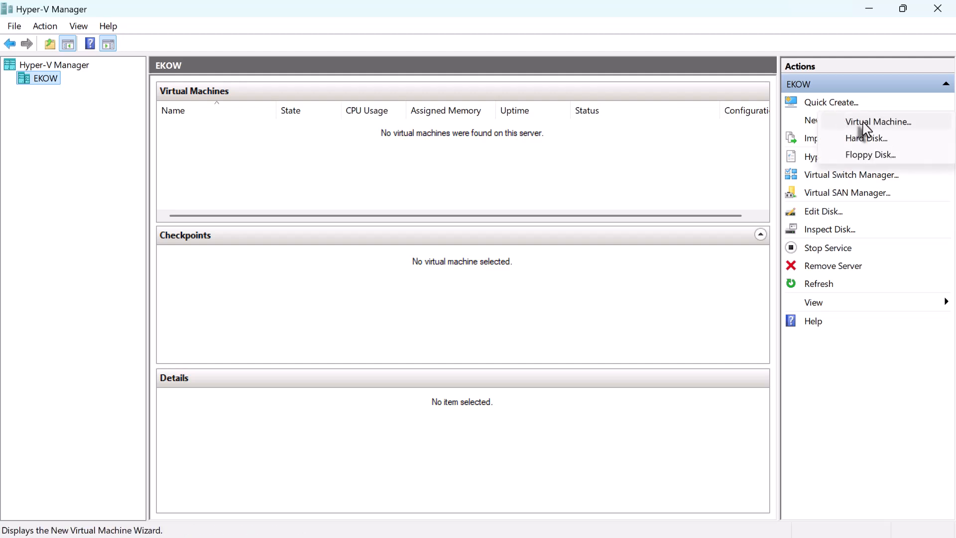
{"action": "left_click", "coordinate": [862, 123]}
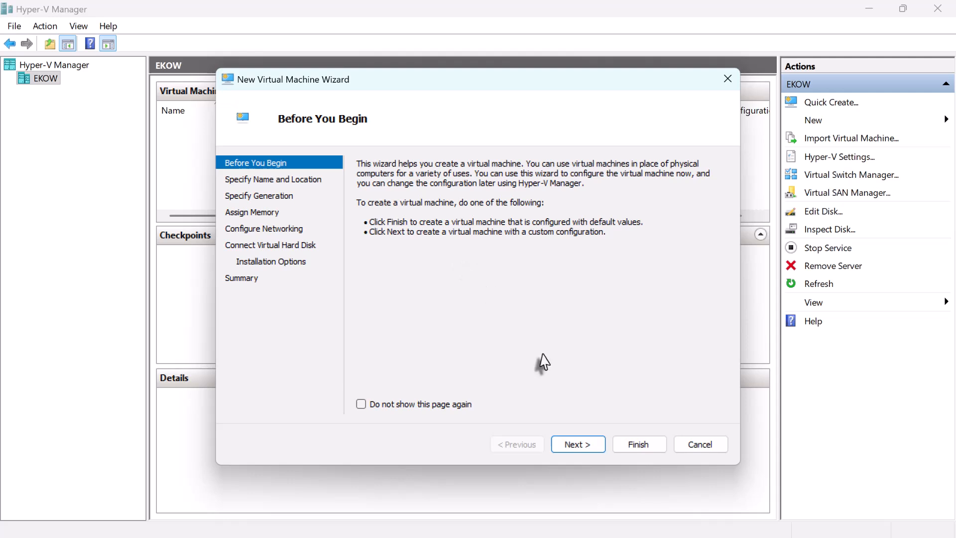
{"action": "left_click", "coordinate": [582, 445]}
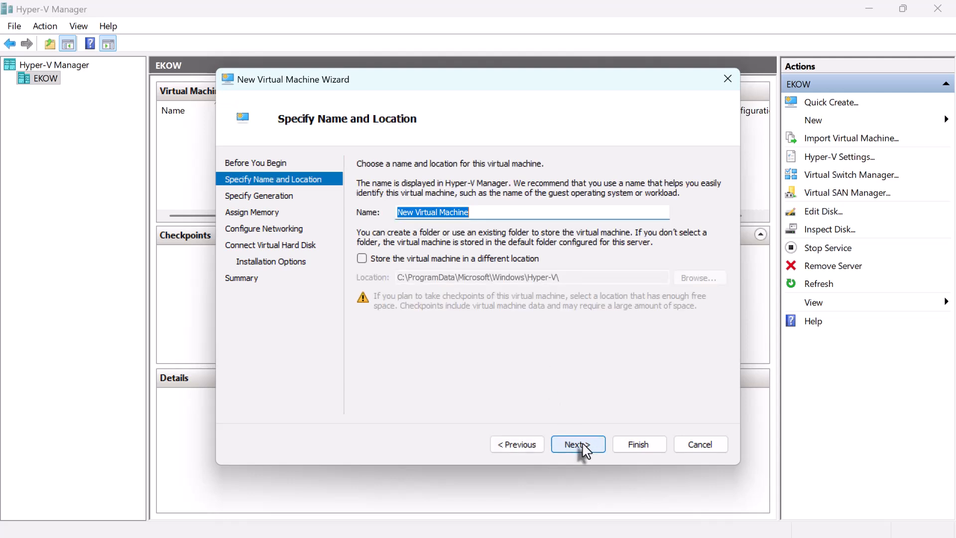
{"action": "type", "text": "WIN 11"}
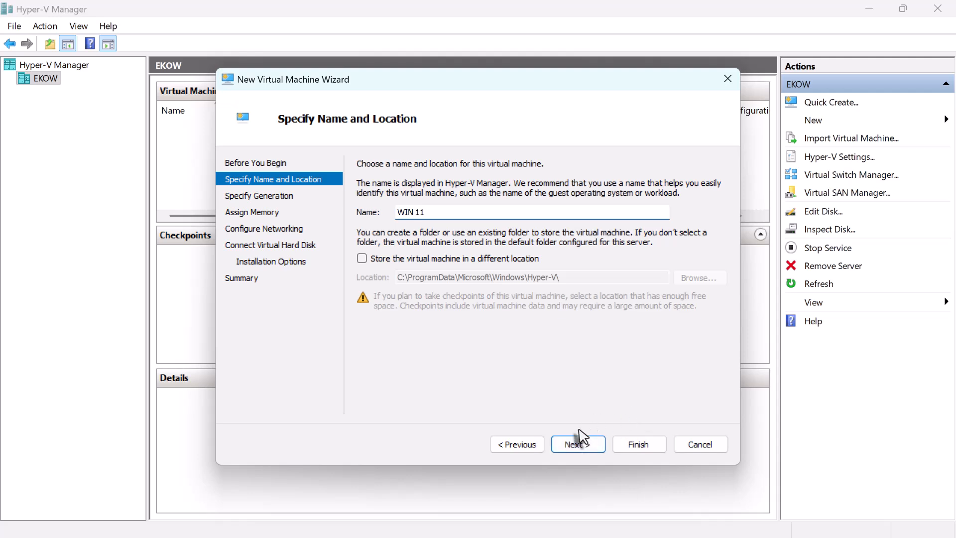
{"action": "left_click", "coordinate": [572, 445]}
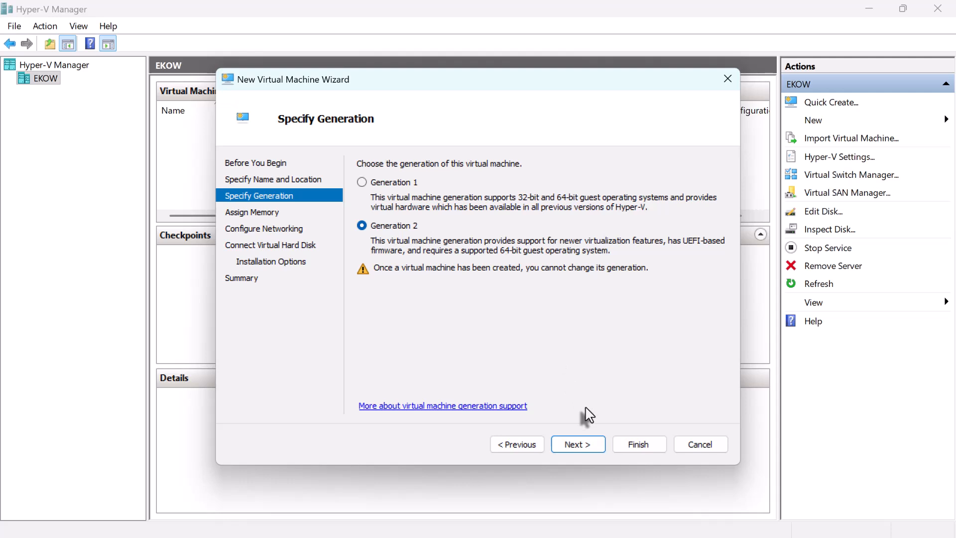
Step: Keep Generation 2 and 4096 MB of dynamic startup memory, and connect the virtual machine's network to Default Switch
{"action": "left_click", "coordinate": [581, 446]}
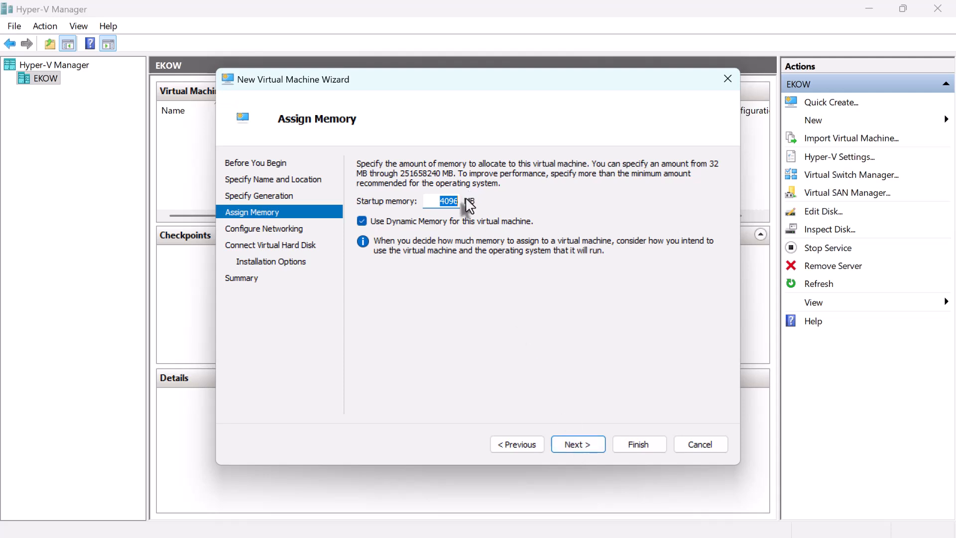
{"action": "left_click", "coordinate": [587, 450]}
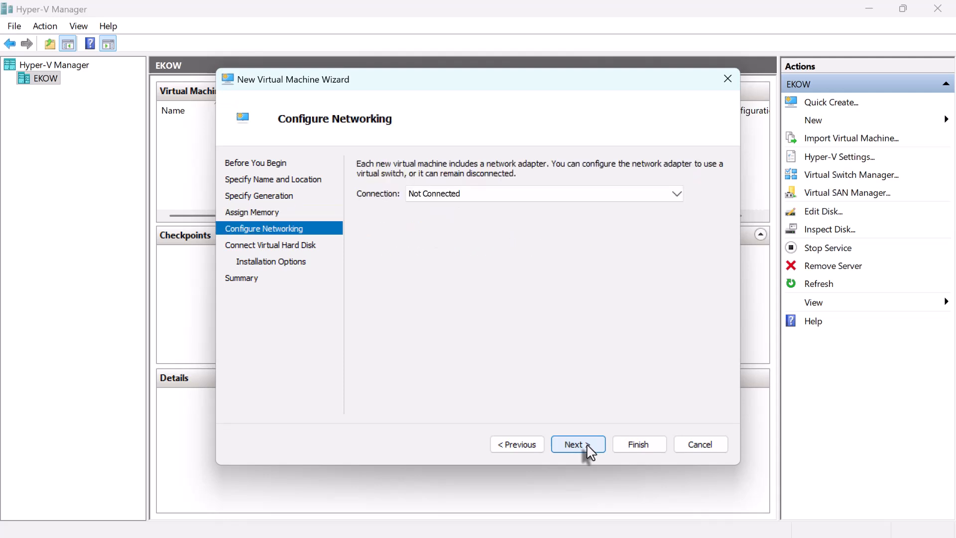
{"action": "left_click", "coordinate": [561, 194]}
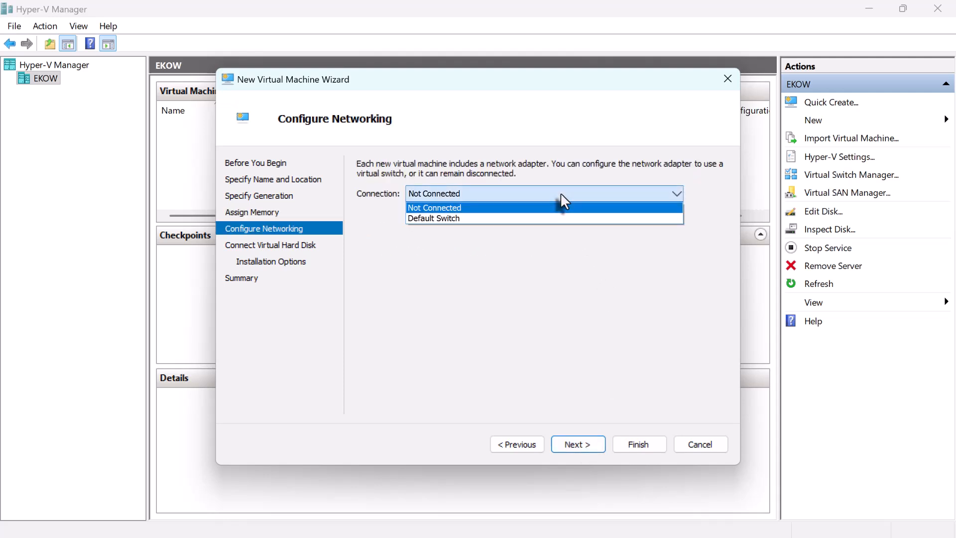
{"action": "left_click", "coordinate": [547, 219]}
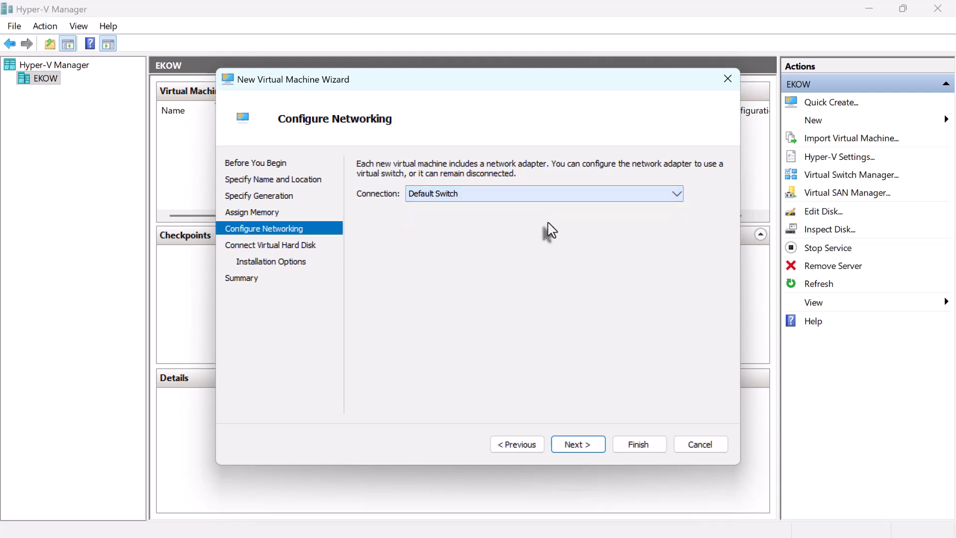
{"action": "left_click", "coordinate": [573, 444]}
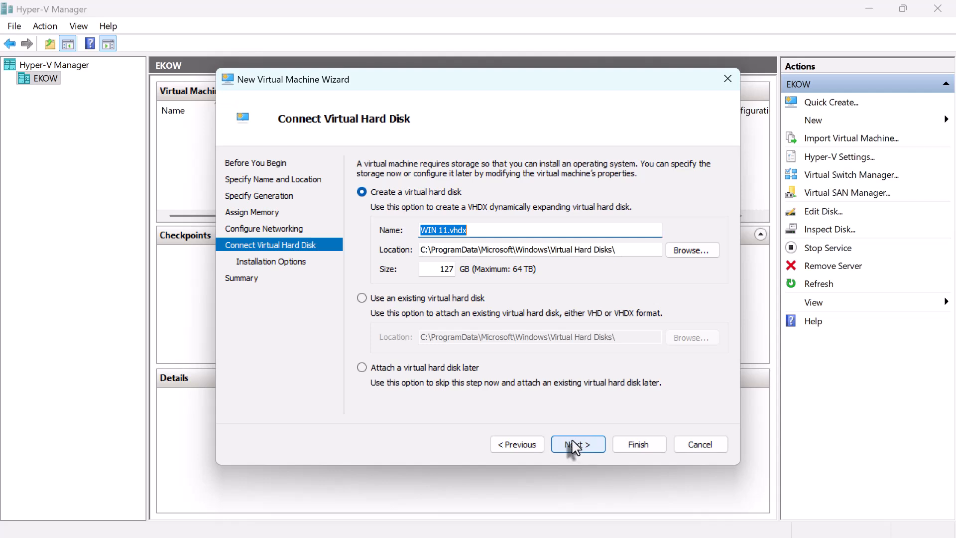
Step: Keep the new 127 GB virtual hard disk, choose the 26100.2.250909-1321 ISO as bootable installation image, and finish creating the virtual machine
{"action": "left_click", "coordinate": [573, 444]}
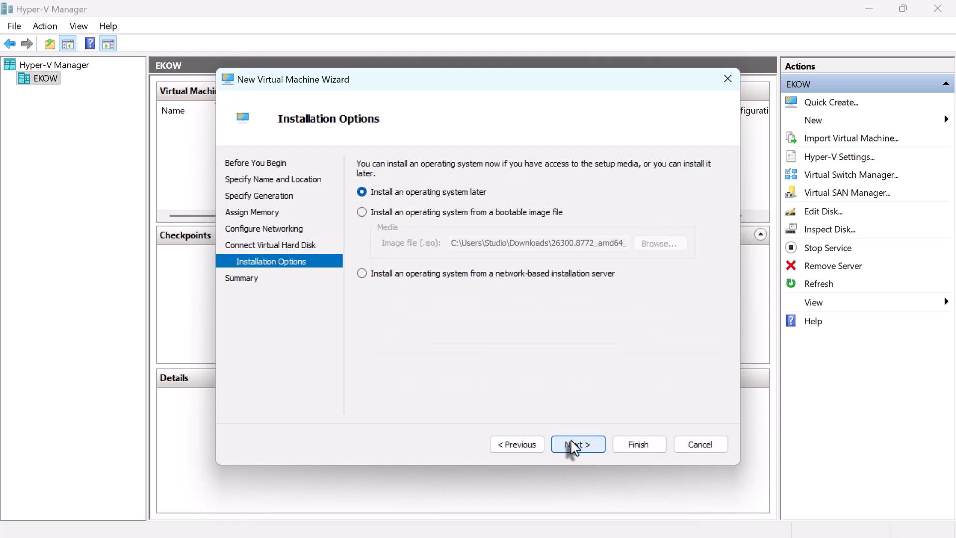
{"action": "left_click", "coordinate": [362, 212]}
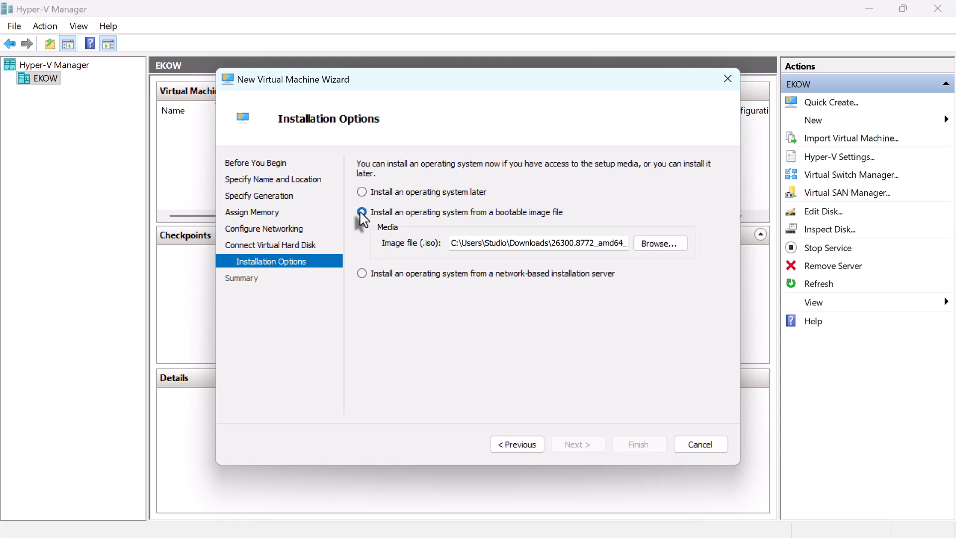
{"action": "left_click", "coordinate": [659, 246]}
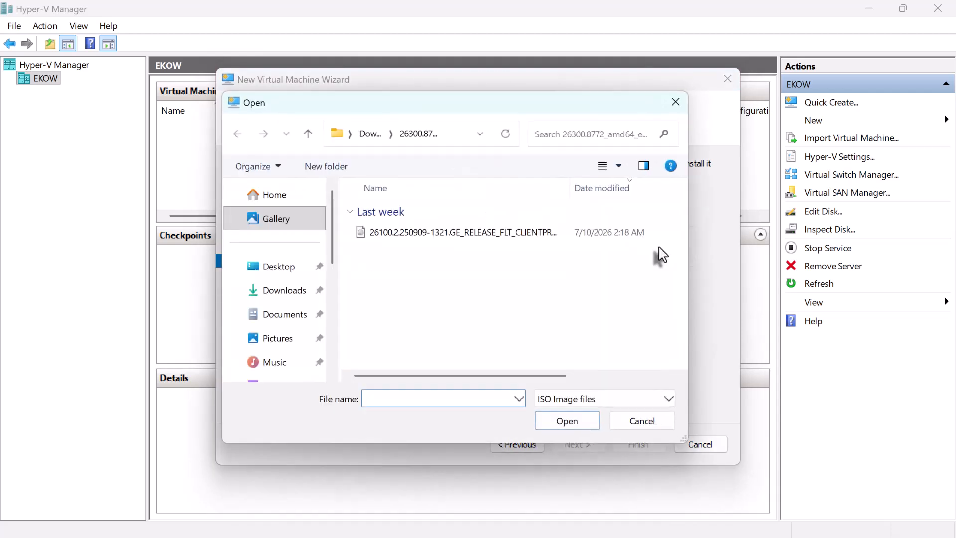
{"action": "double_click", "coordinate": [465, 233]}
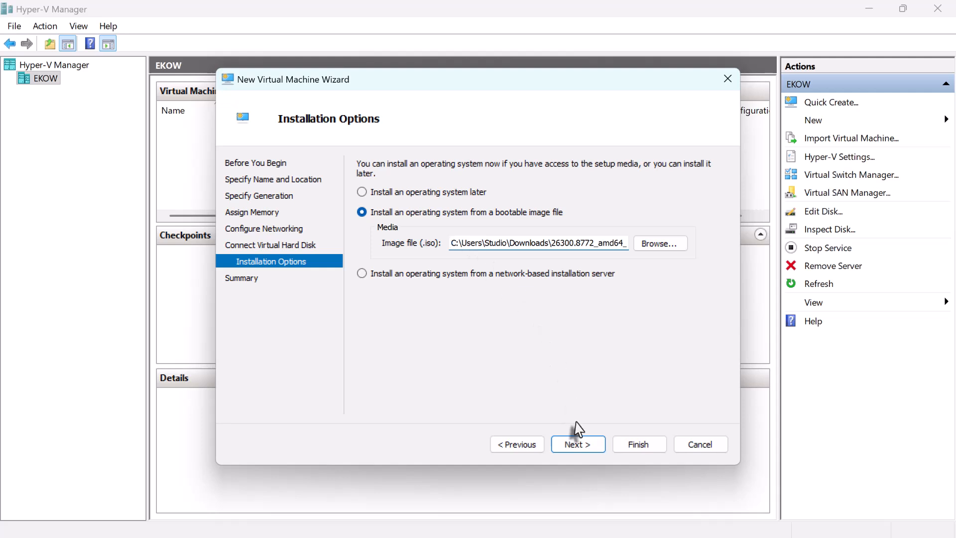
{"action": "left_click", "coordinate": [579, 445]}
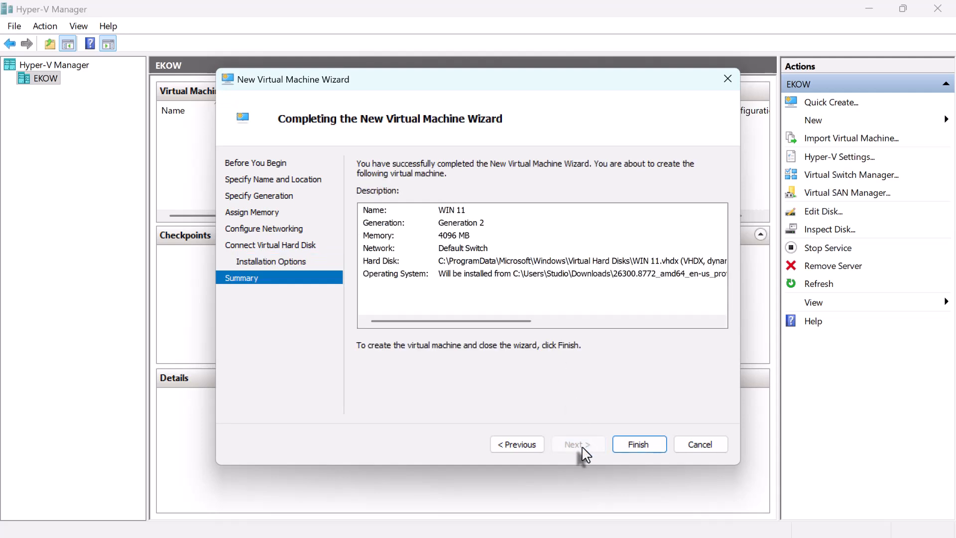
{"action": "left_click", "coordinate": [633, 444]}
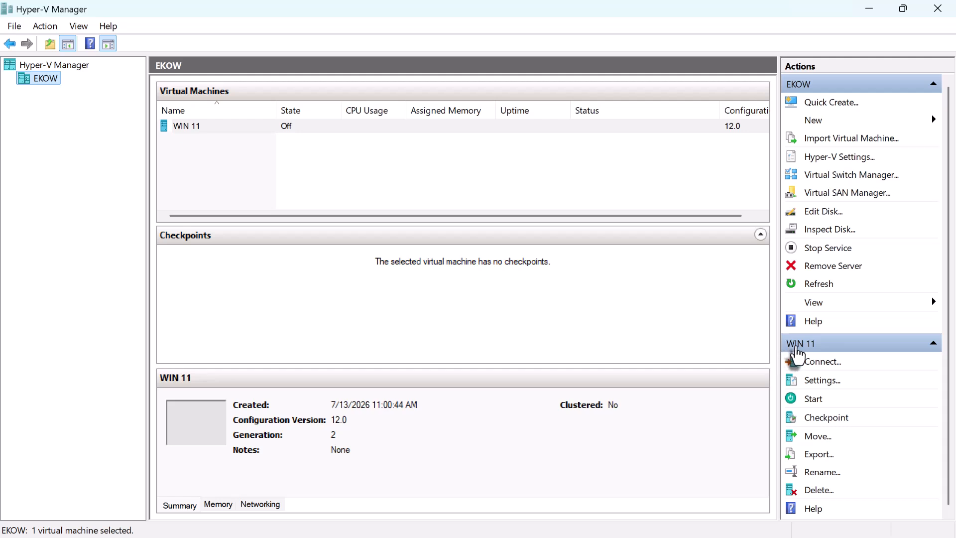
Step: Enable the Trusted Platform Module in the WIN 11 machine's security settings, leaving Secure Boot enabled, and apply the change
{"action": "left_click", "coordinate": [795, 348]}
{"action": "left_click", "coordinate": [796, 347]}
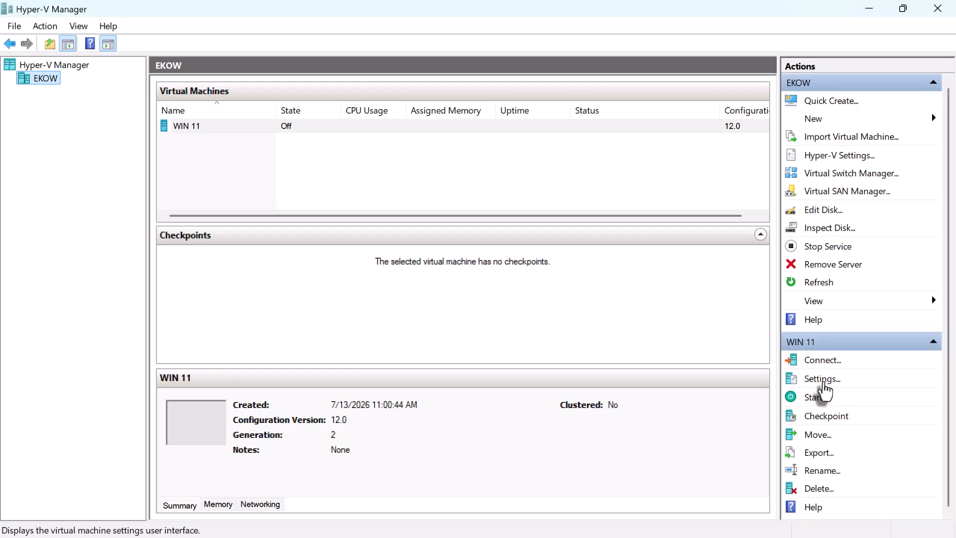
{"action": "left_click", "coordinate": [822, 379]}
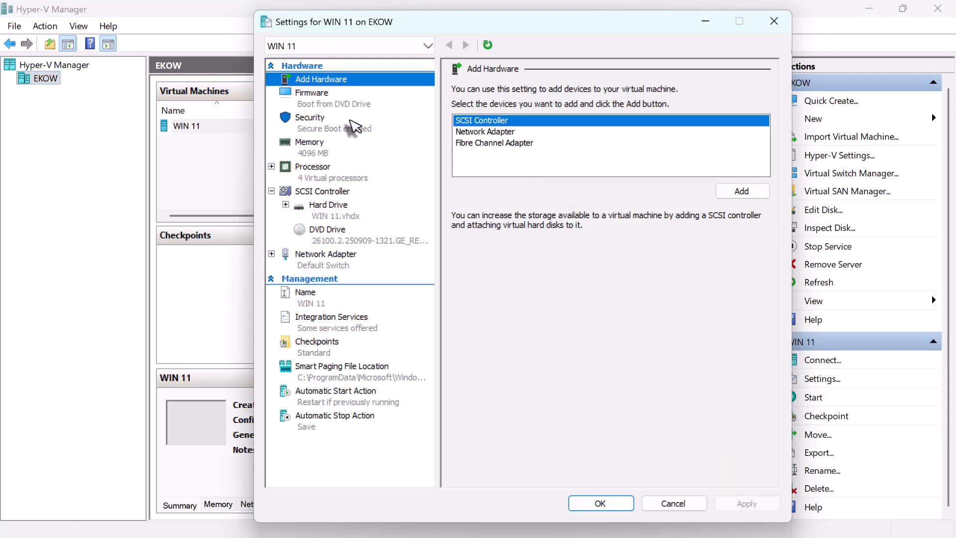
{"action": "left_click", "coordinate": [327, 129]}
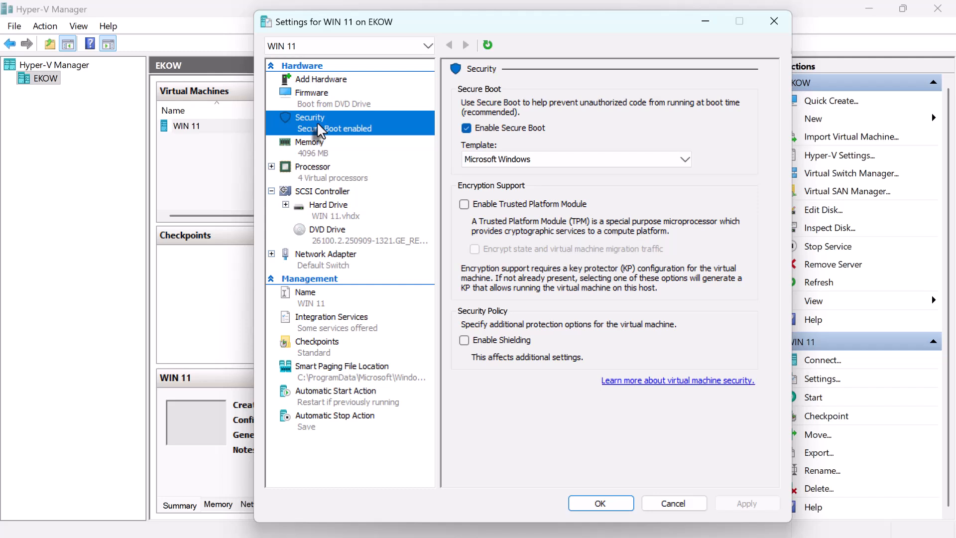
{"action": "left_click", "coordinate": [463, 130]}
{"action": "left_click", "coordinate": [463, 130]}
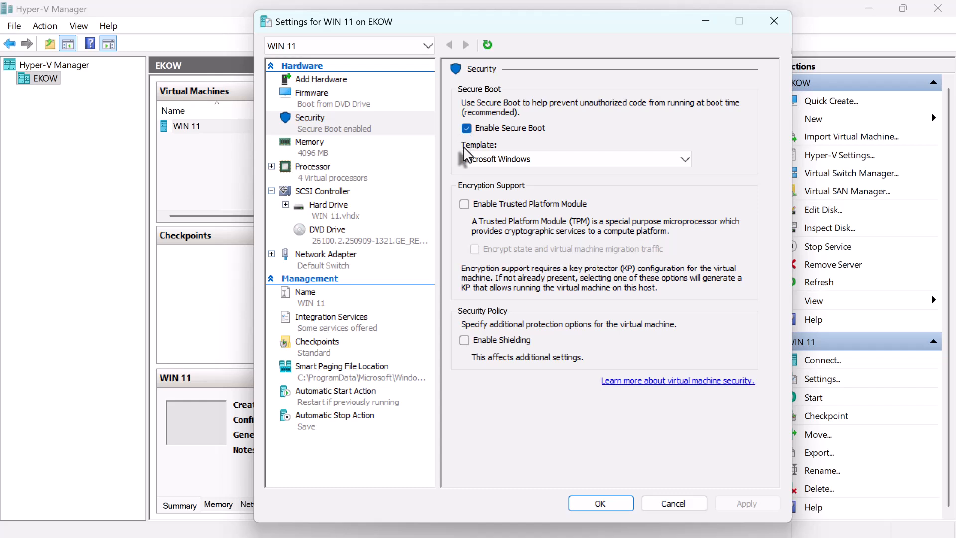
{"action": "left_click", "coordinate": [464, 205]}
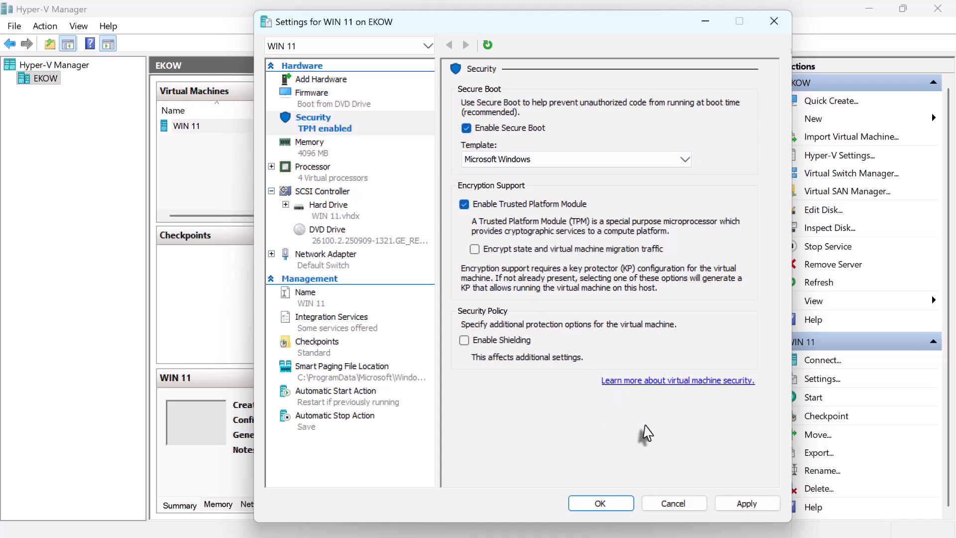
{"action": "left_click", "coordinate": [738, 505]}
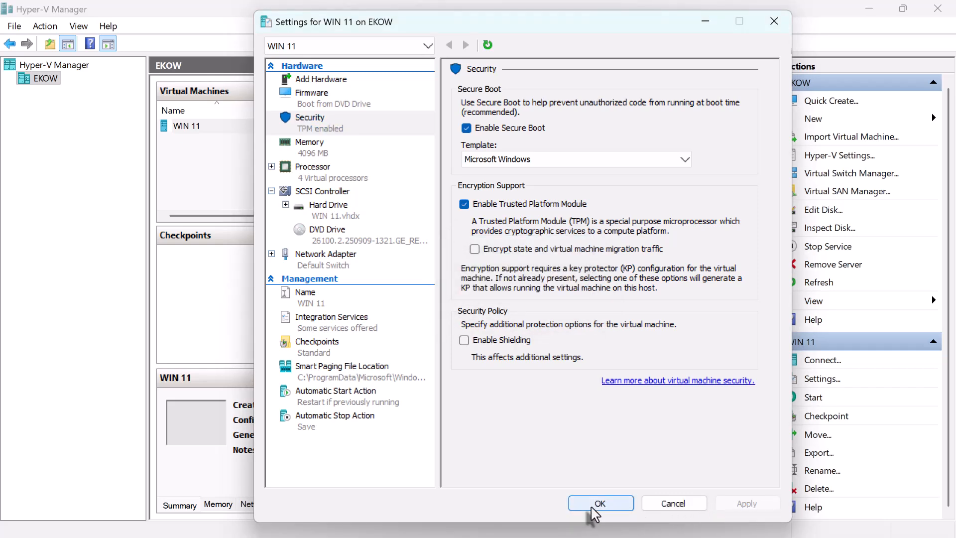
{"action": "left_click", "coordinate": [599, 504]}
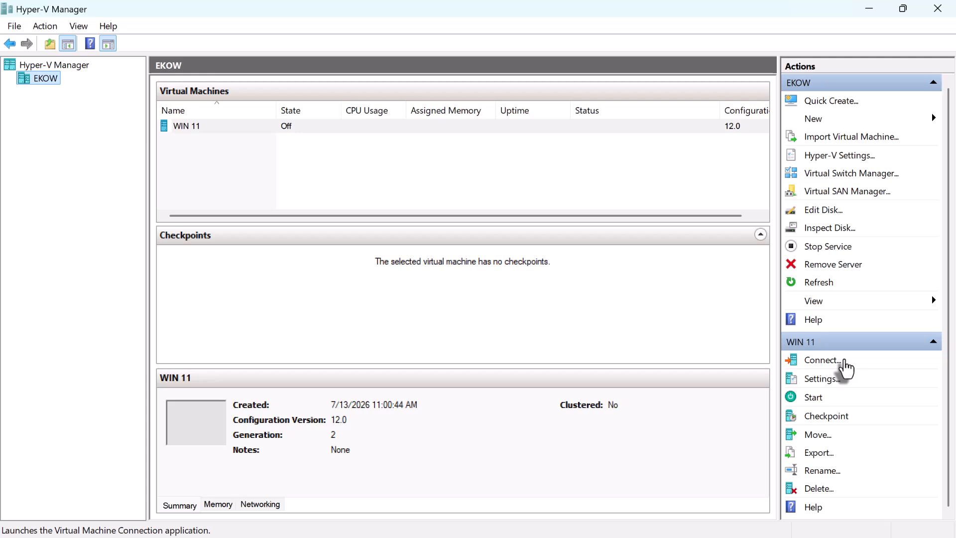
Step: Connect to the WIN 11 virtual machine, start it and boot from the installation disc
{"action": "left_click", "coordinate": [844, 360]}
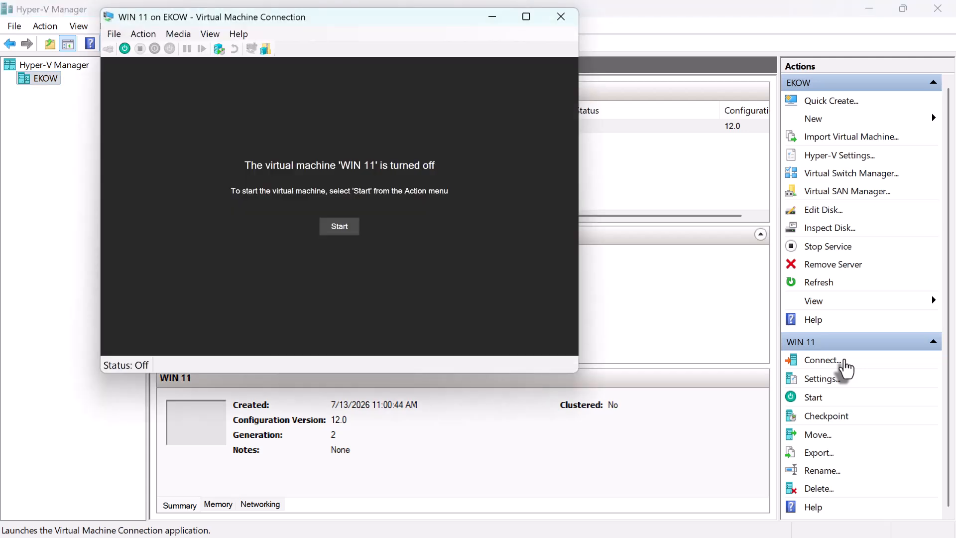
{"action": "left_click", "coordinate": [343, 227]}
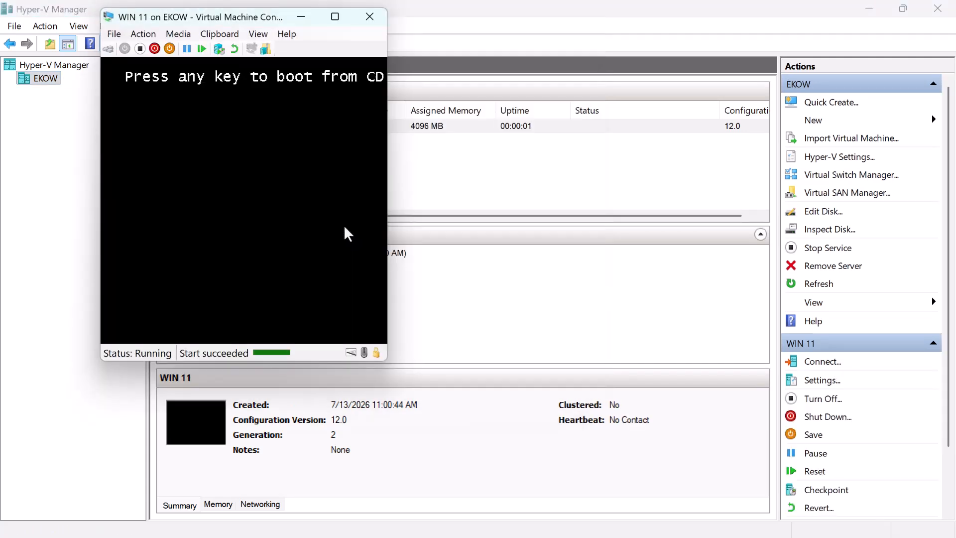
{"action": "key", "text": "Return"}
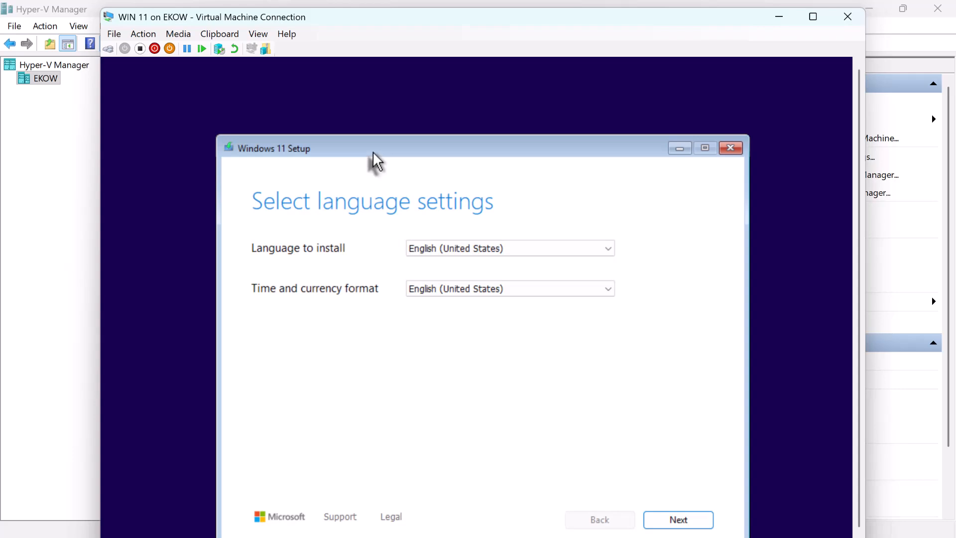
Step: Accept English (United States) for the Windows 11 Setup language and time format, with the US keyboard
{"action": "left_click_drag", "start_coordinate": [373, 152], "coordinate": [366, 110]}
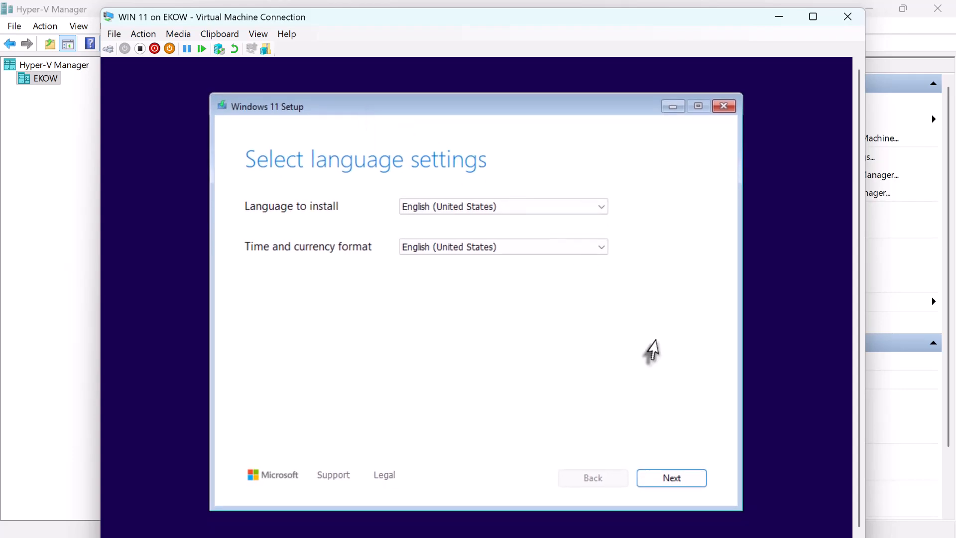
{"action": "left_click", "coordinate": [663, 482]}
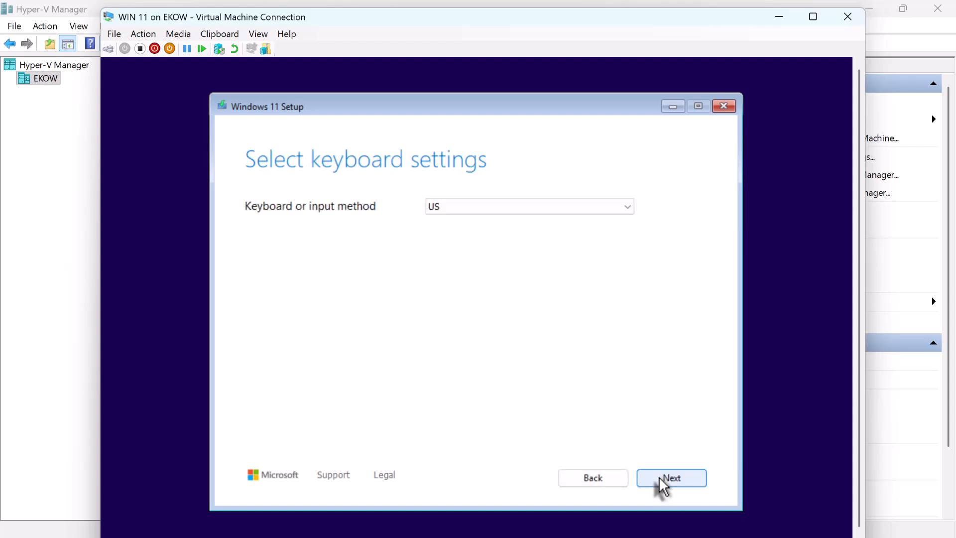
{"action": "left_click", "coordinate": [660, 480]}
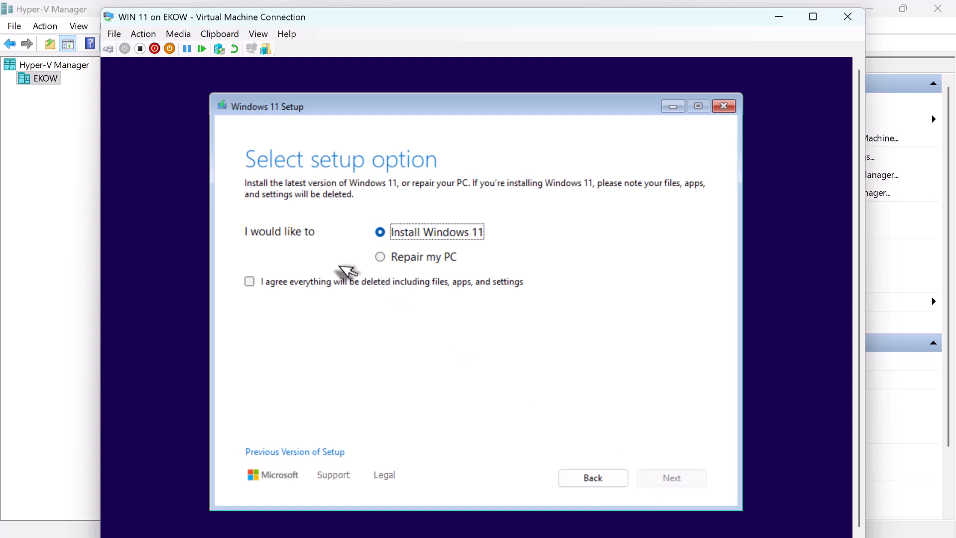
Step: Proceed with Install Windows 11 without a product key, agreeing to the deletion of all files and to the license terms
{"action": "left_click", "coordinate": [250, 282]}
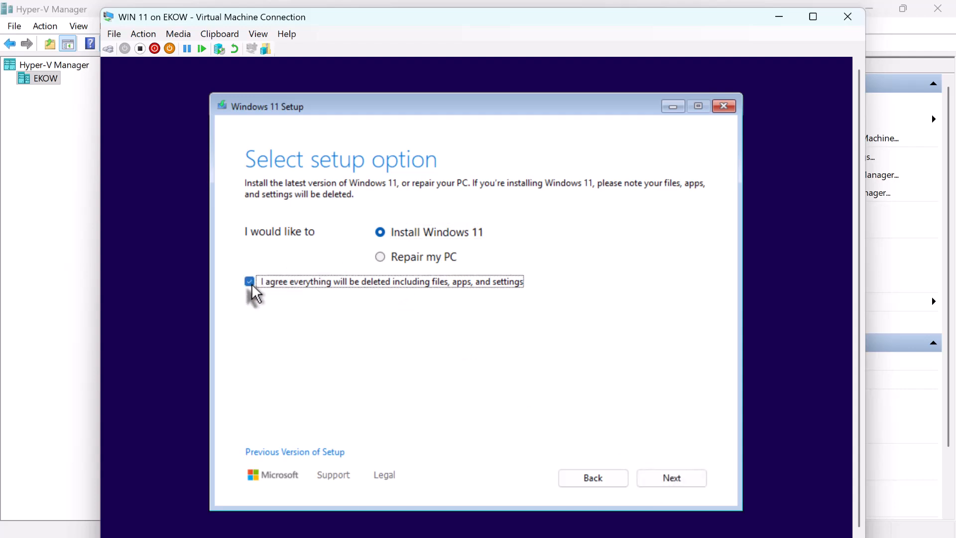
{"action": "left_click", "coordinate": [672, 477]}
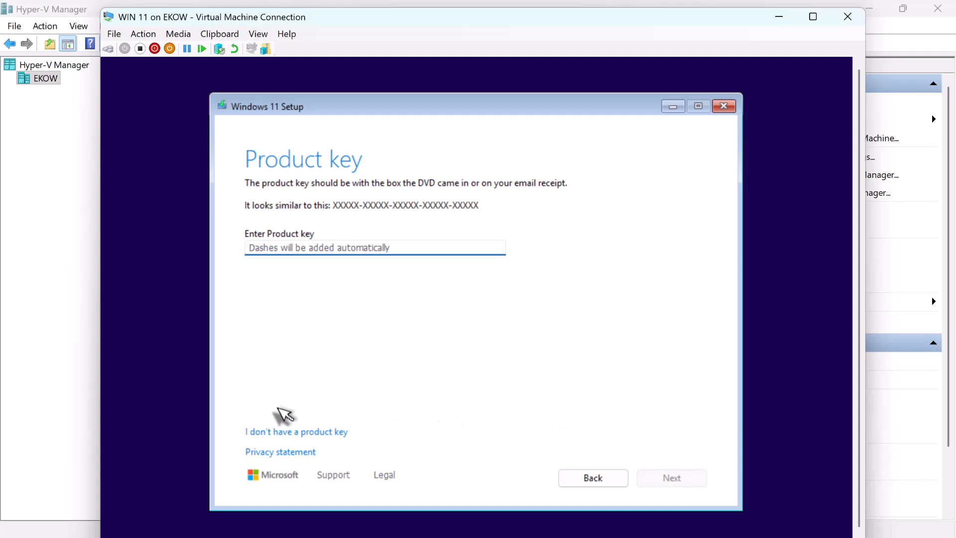
{"action": "left_click", "coordinate": [279, 432]}
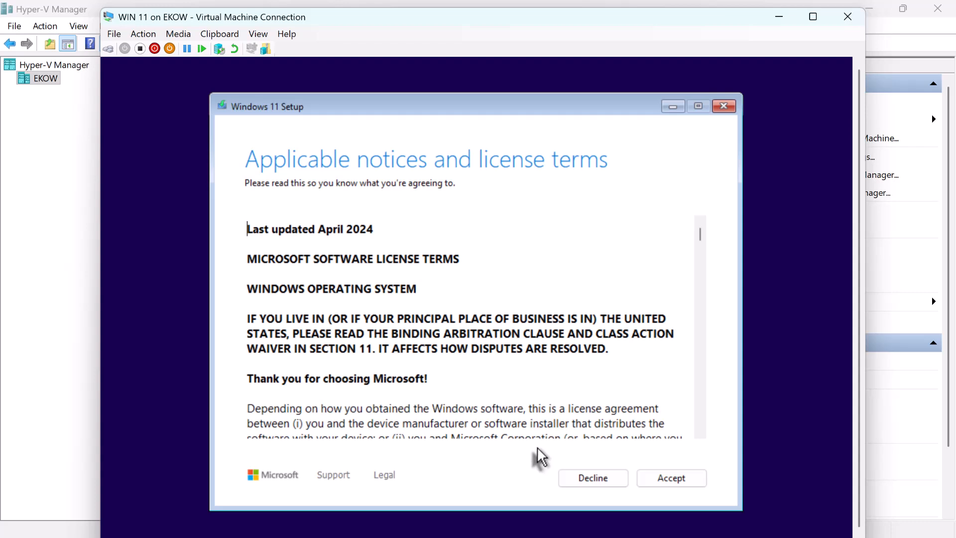
{"action": "left_click", "coordinate": [673, 478]}
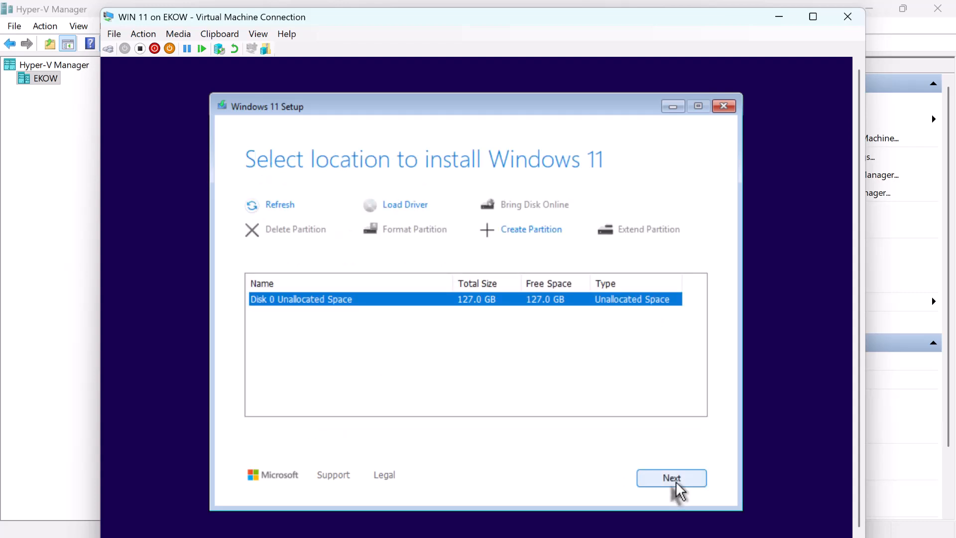
Step: Choose the unallocated space on Disk 0 as the install location and start installing Windows 11 Pro, keeping nothing
{"action": "left_click", "coordinate": [675, 482]}
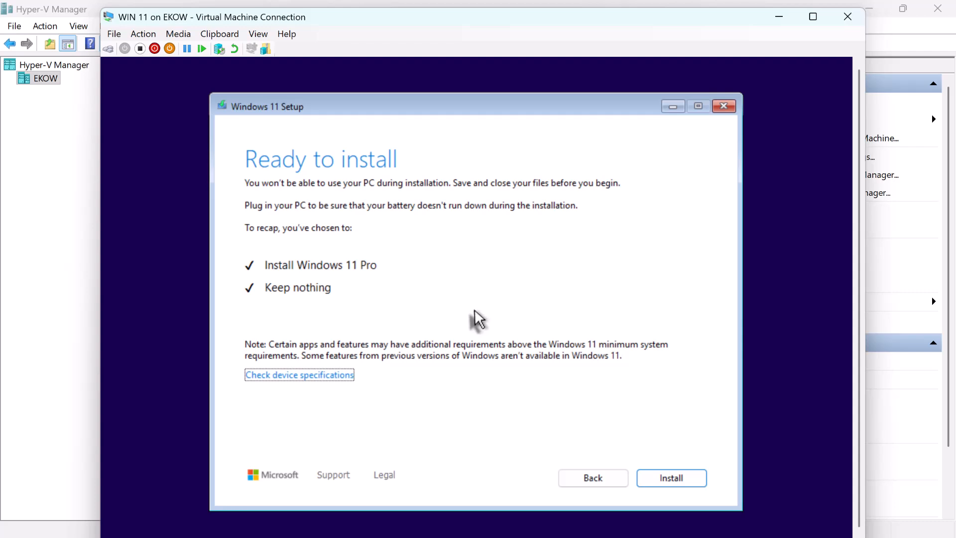
{"action": "left_click", "coordinate": [661, 479]}
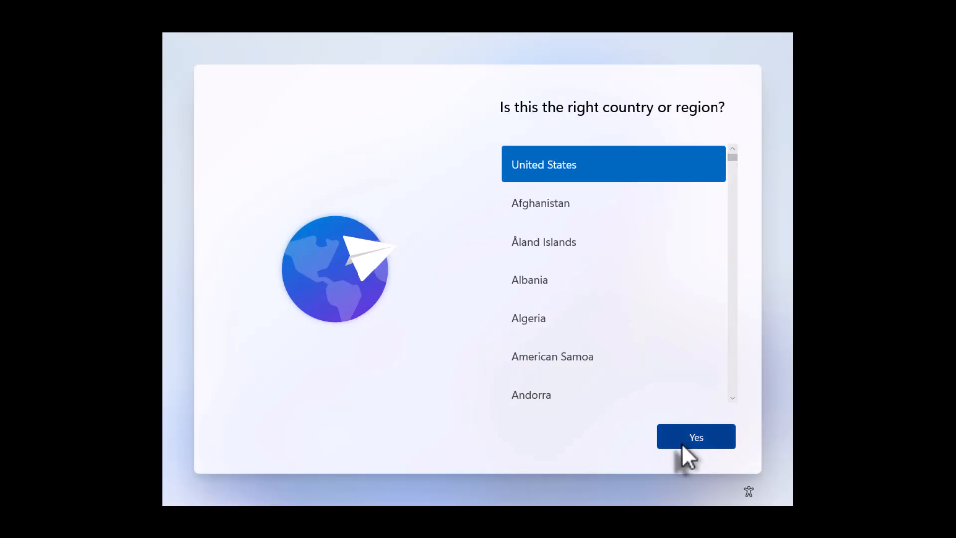
Step: Confirm United States as the country or region in the Windows 11 first-run setup
{"action": "left_click", "coordinate": [681, 443]}
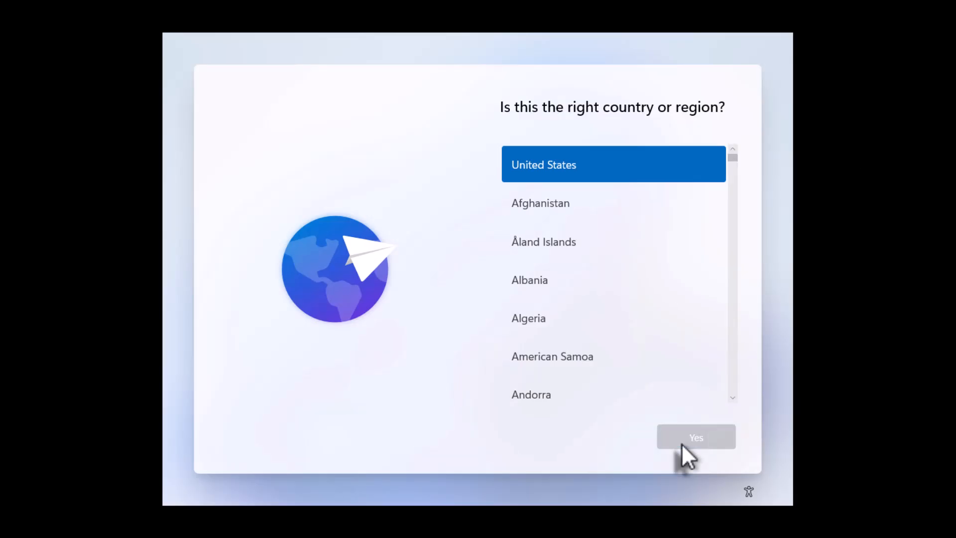
{"action": "left_click", "coordinate": [681, 442]}
{"action": "left_click", "coordinate": [681, 443]}
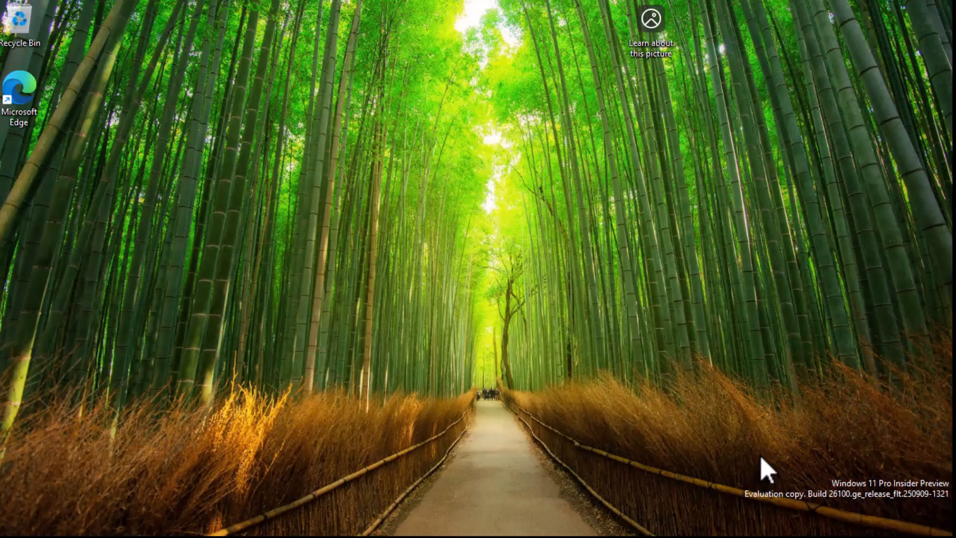
Step: Reposition the WIN 11 connection window to reach the guest's taskbar, and take a look at its Start menu
{"action": "key", "text": "super"}
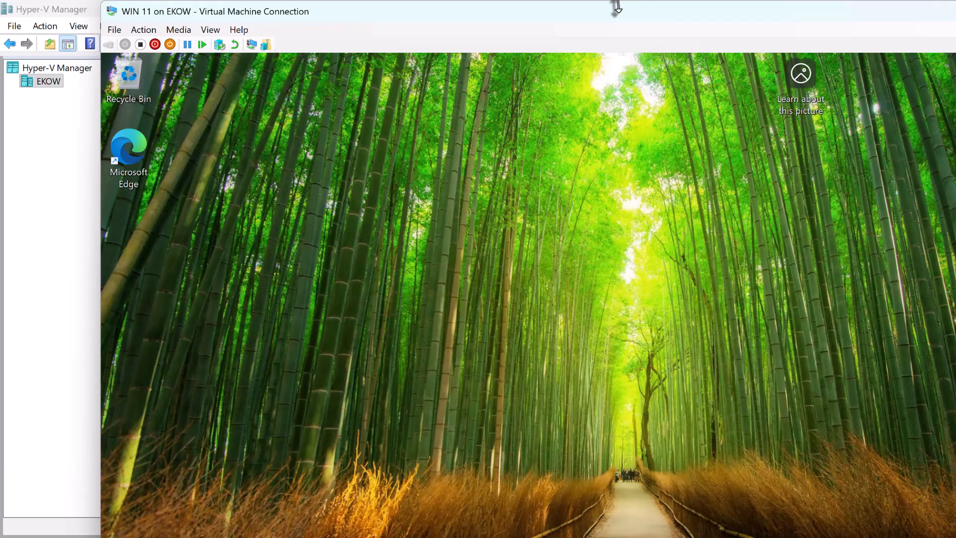
{"action": "left_click_drag", "start_coordinate": [619, 10], "coordinate": [531, 15]}
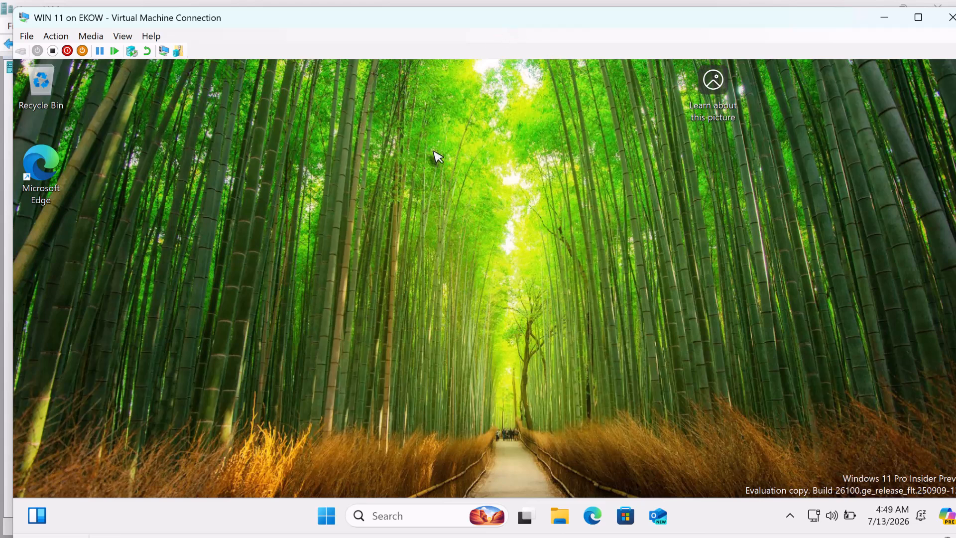
{"action": "left_click", "coordinate": [326, 517]}
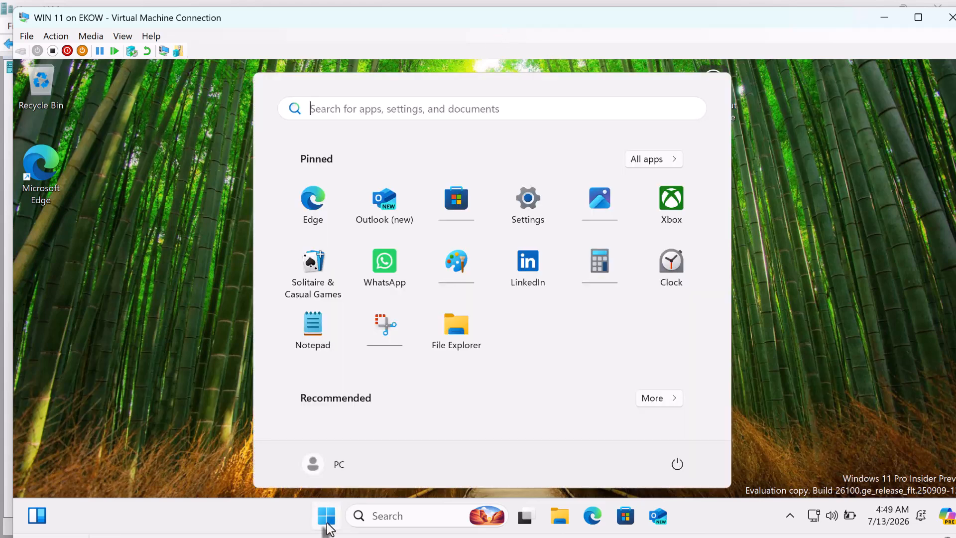
{"action": "left_click", "coordinate": [327, 520]}
Step: Open the properties of This PC from File Explorer in the guest and review the device and Windows specifications
{"action": "left_click", "coordinate": [560, 517]}
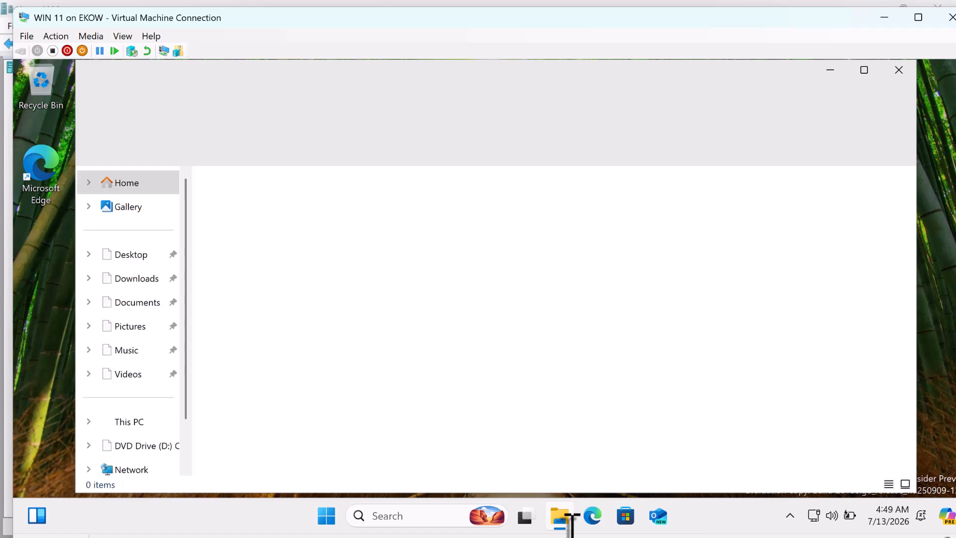
{"action": "left_click", "coordinate": [130, 423]}
{"action": "right_click", "coordinate": [131, 423]}
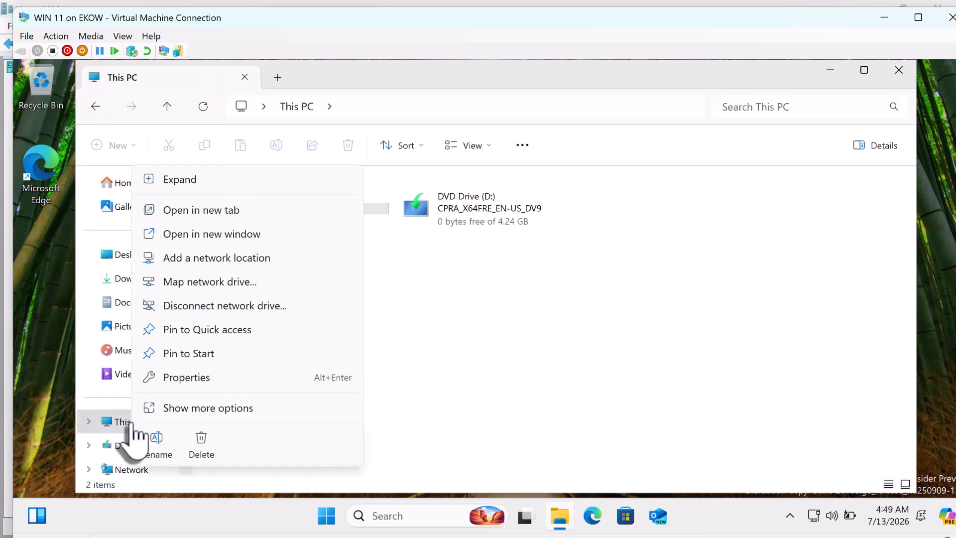
{"action": "left_click", "coordinate": [194, 383]}
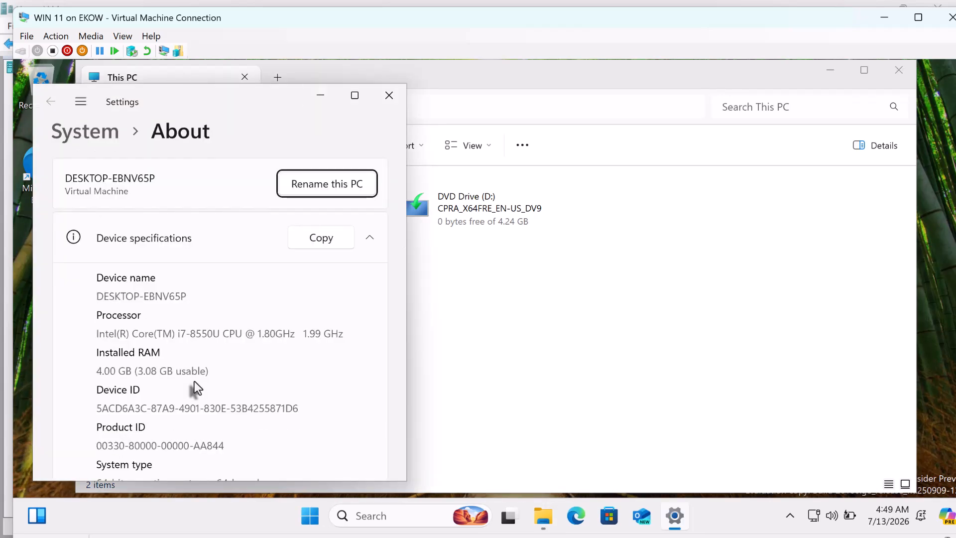
{"action": "scroll", "coordinate": [194, 387], "scroll_direction": "down", "scroll_amount": 5}
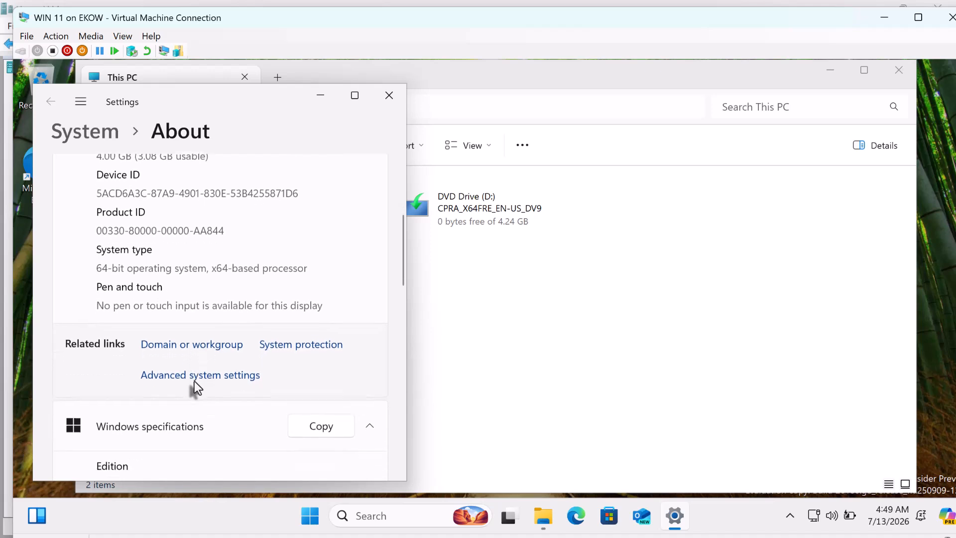
{"action": "scroll", "coordinate": [194, 381], "scroll_direction": "down", "scroll_amount": 2}
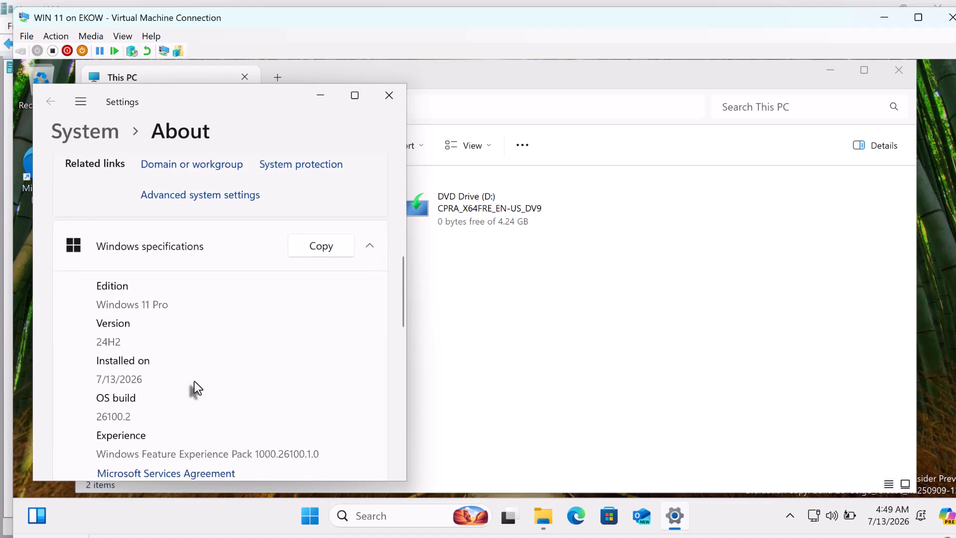
{"action": "scroll", "coordinate": [194, 382], "scroll_direction": "down", "scroll_amount": 2}
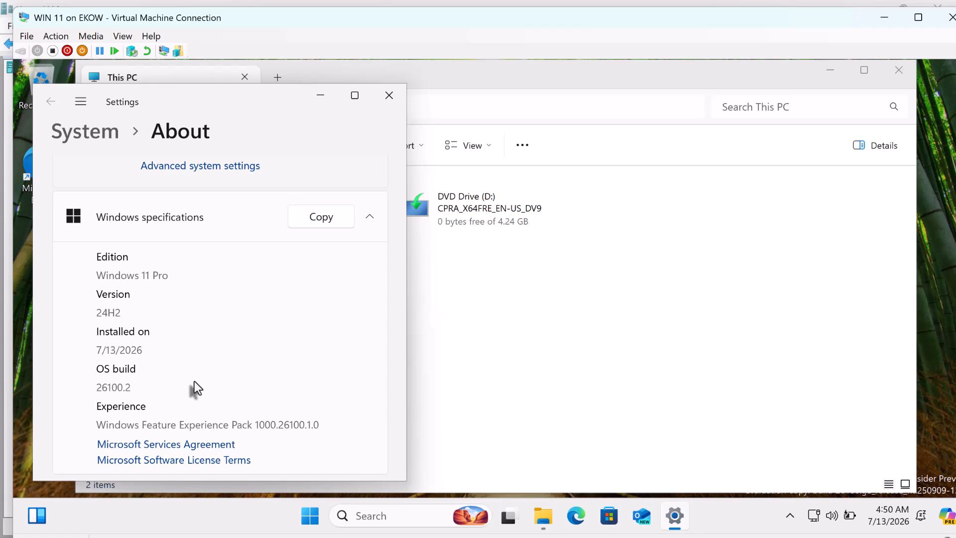
{"action": "scroll", "coordinate": [195, 387], "scroll_direction": "down", "scroll_amount": 1}
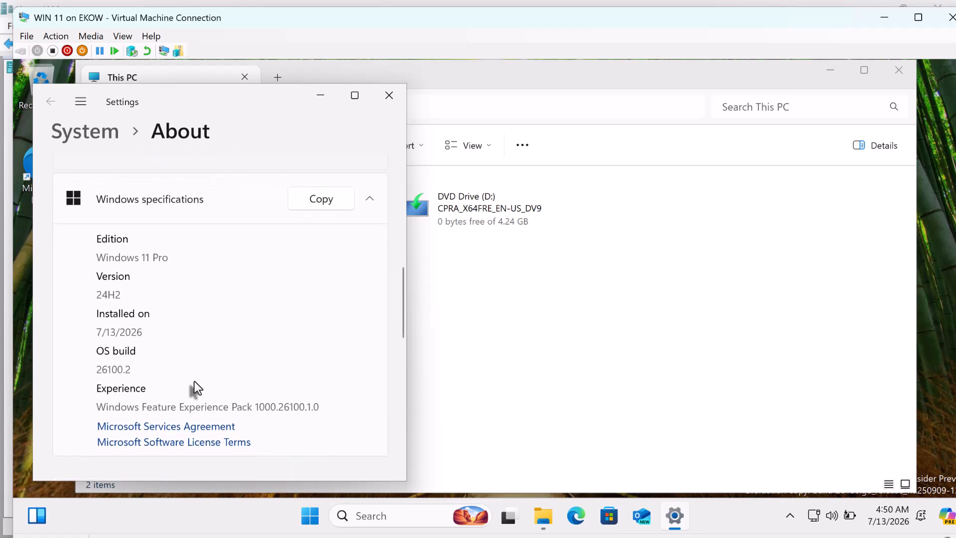